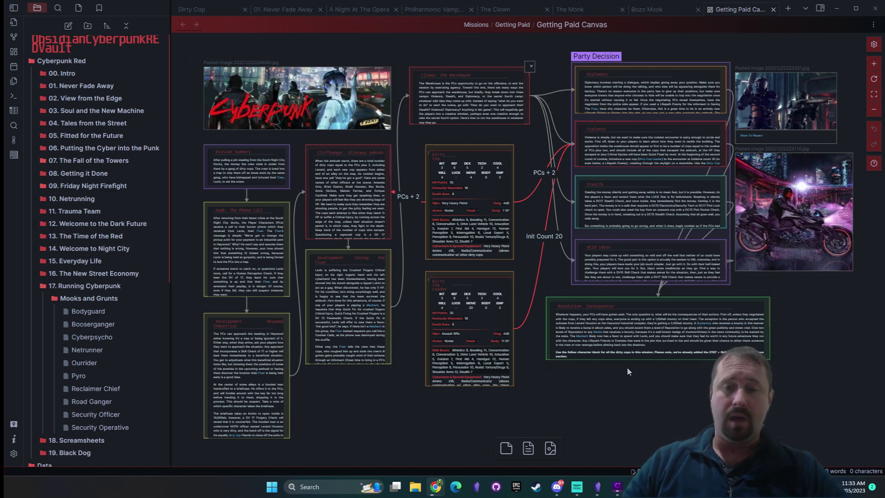
Bring up the Obsidian5eVault window and open a new tab showing the Deadly Depth Inn dashboard.
mouse_move(596, 488)
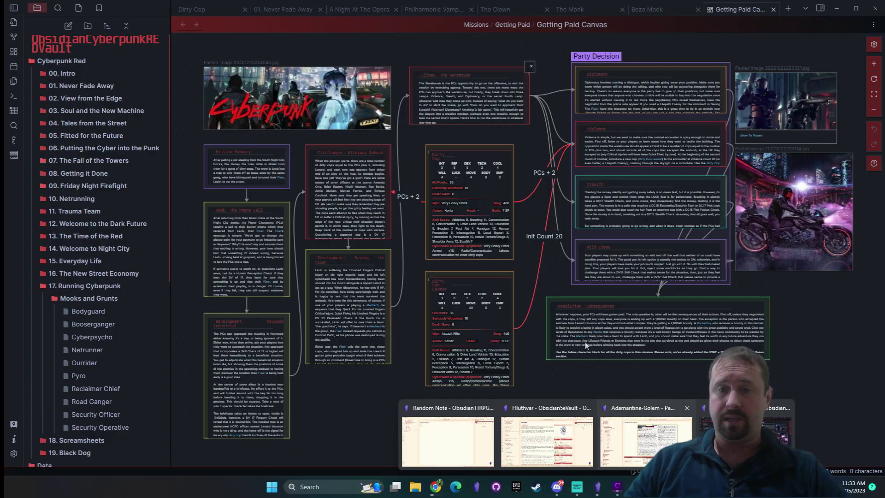
click(546, 436)
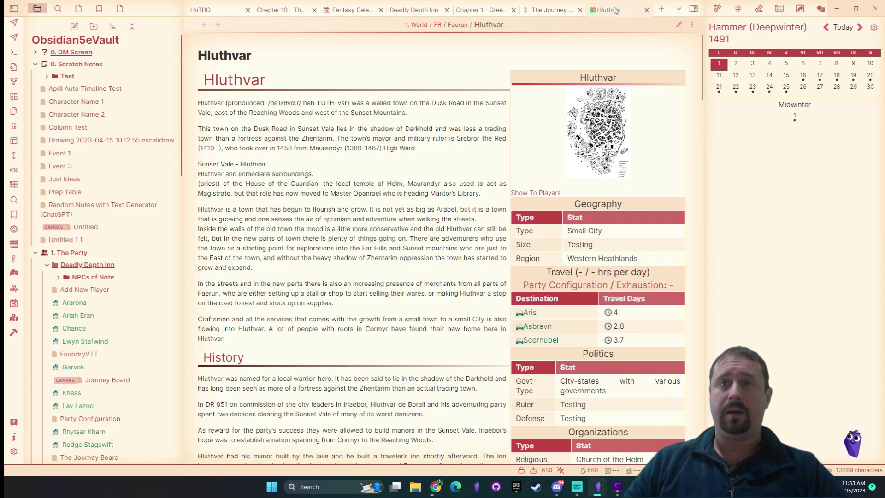
click(662, 9)
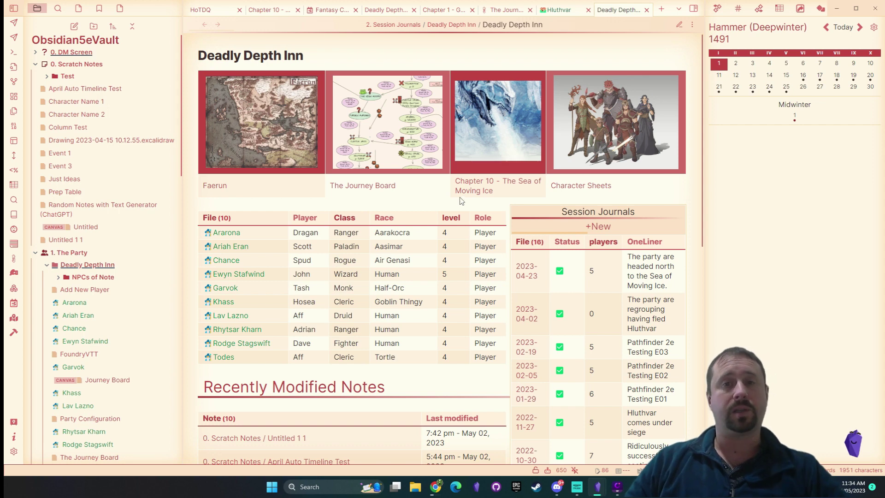
mouse_move(594, 489)
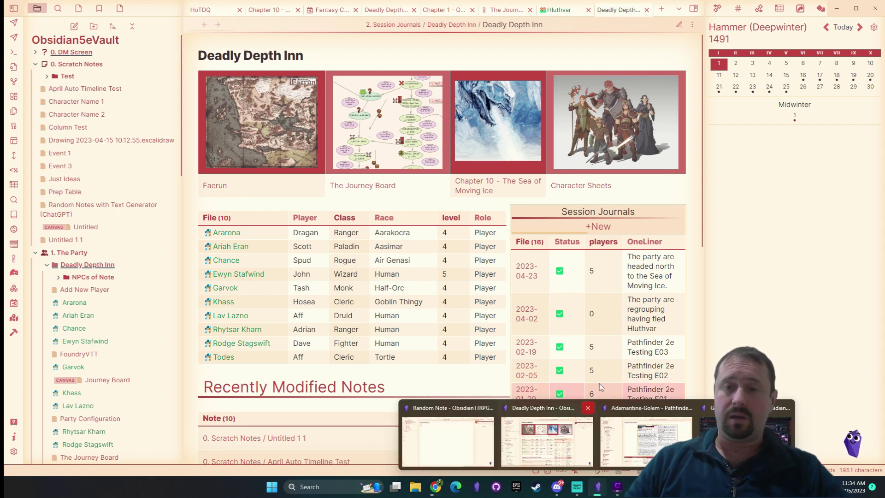
click(645, 436)
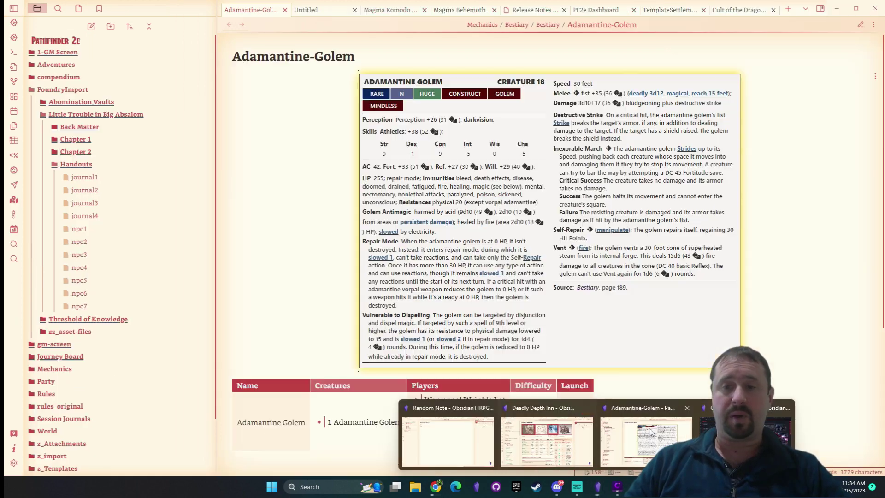
click(788, 8)
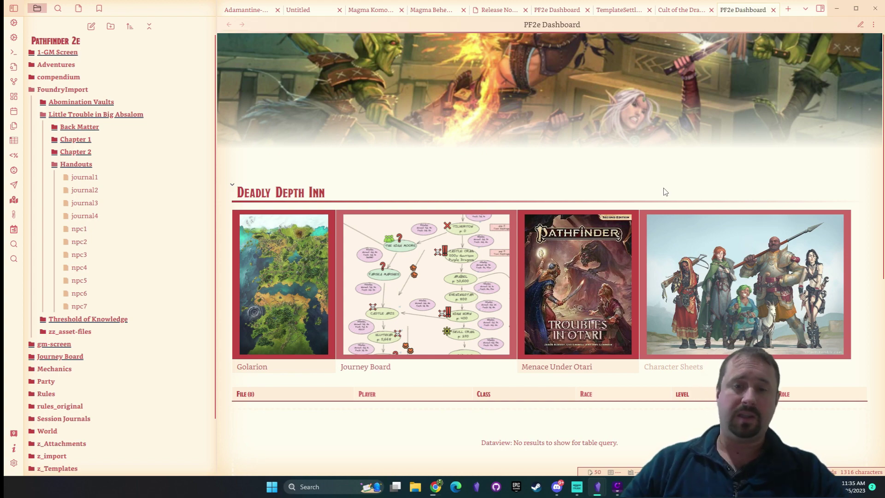
mouse_move(598, 491)
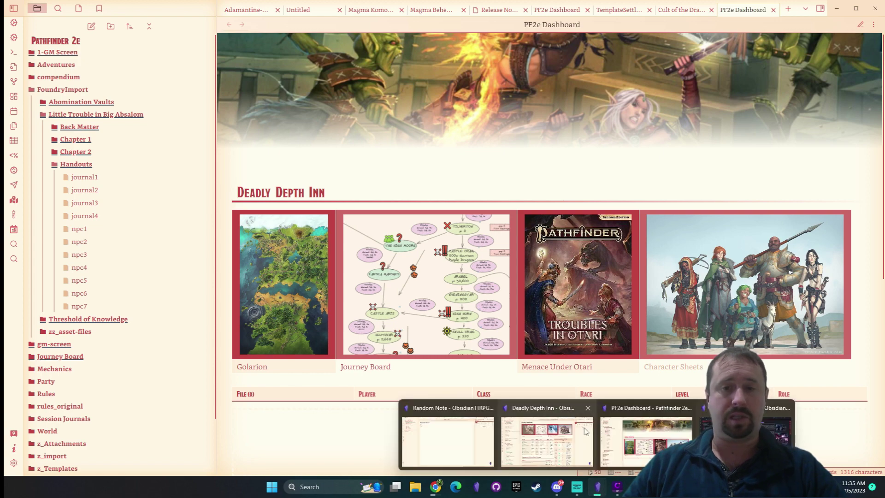
click(509, 445)
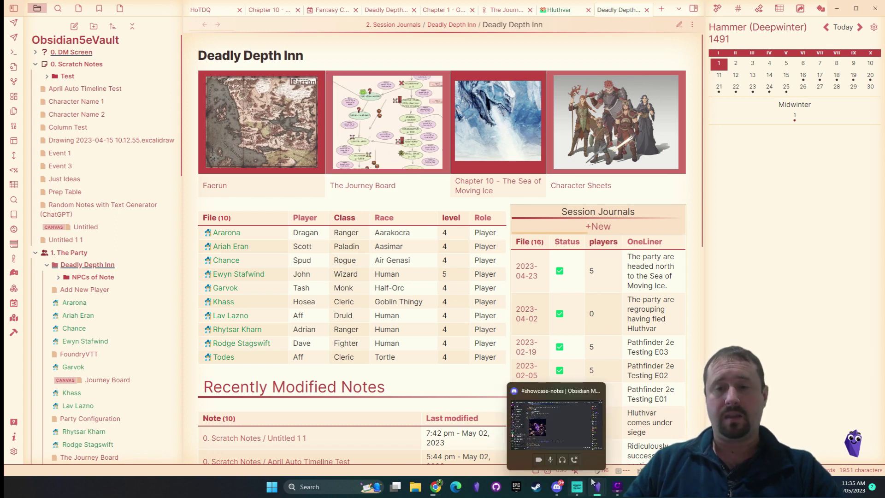
mouse_move(595, 483)
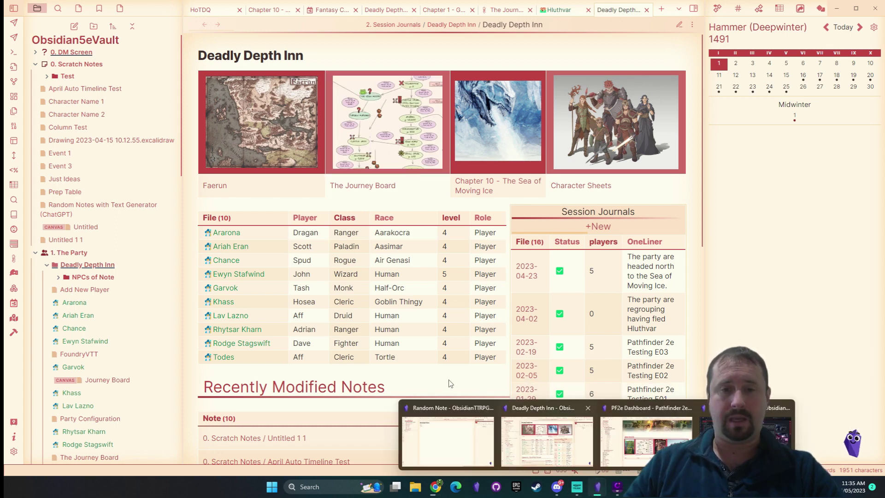
Switch to the TTRPG vault's Random Note in source mode and delete both old goblin links.
click(443, 426)
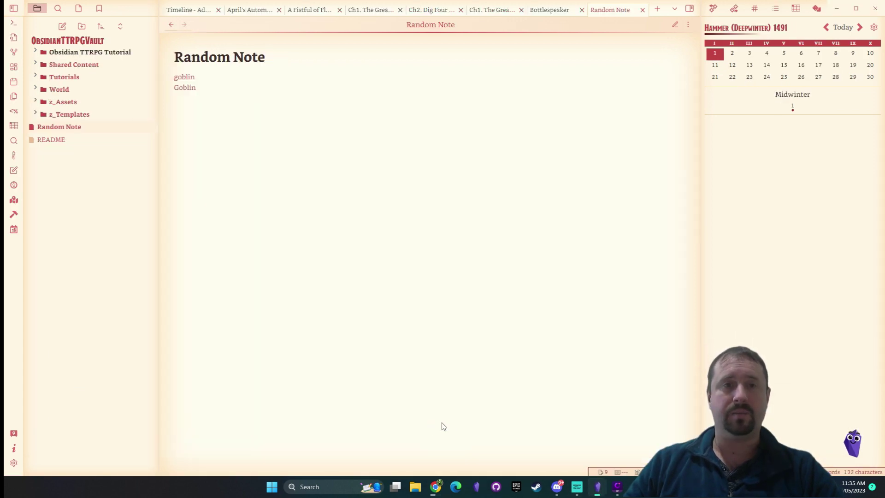
click(673, 27)
drag(433, 98, 92, 64)
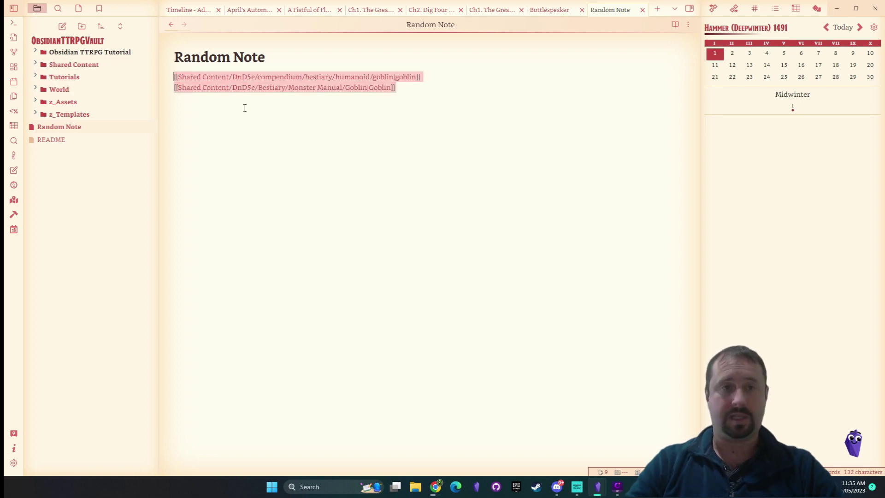
key(BackSpace)
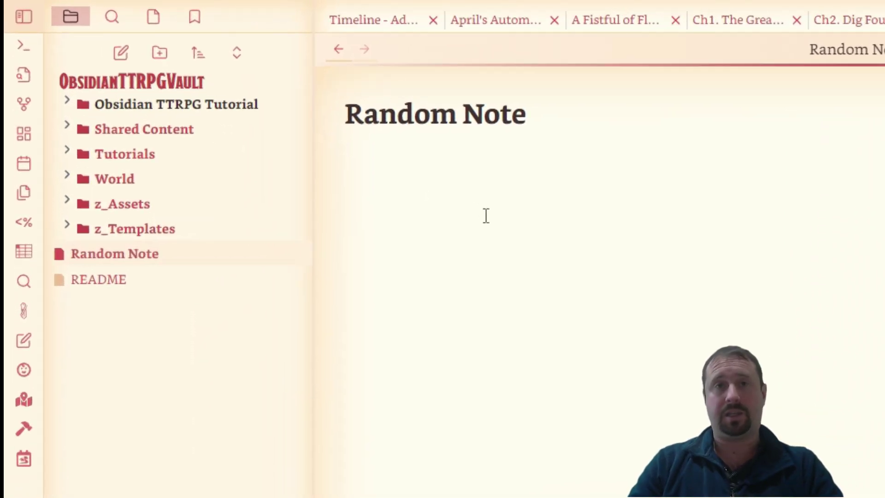
Insert a Goblin link to the Monster Manual note and start a new line below it.
text(Go)
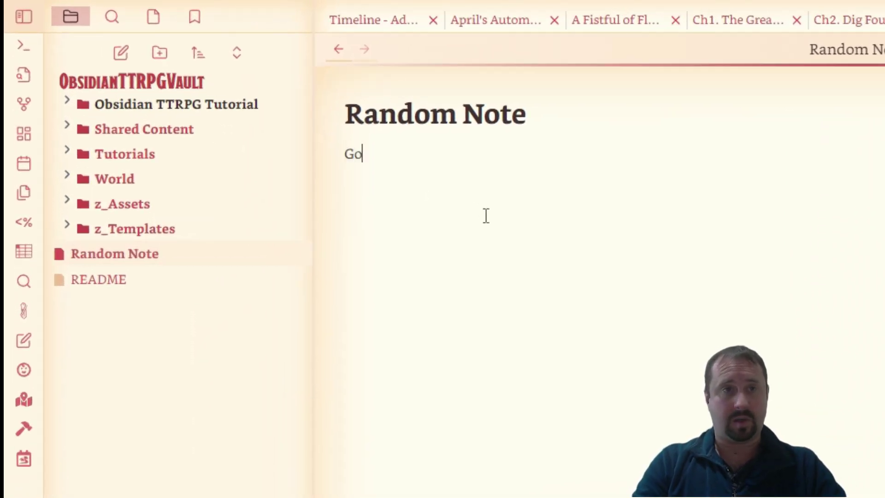
text(blin)
key(Return)
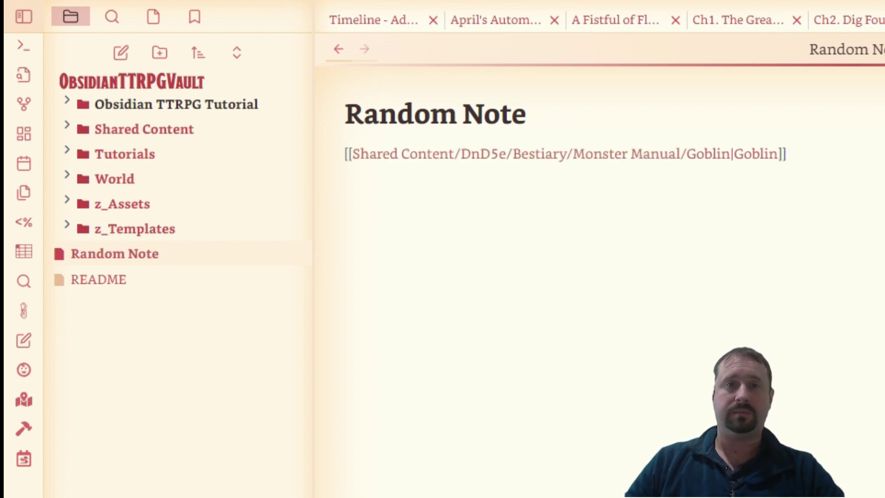
click(714, 203)
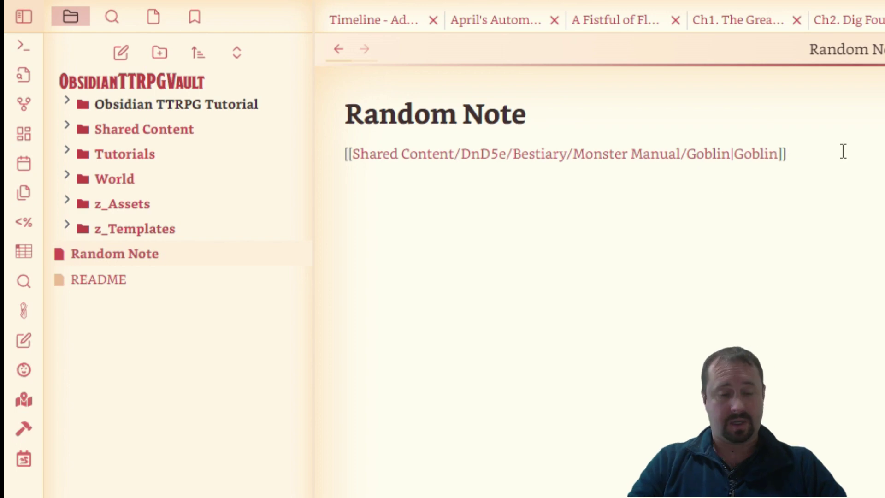
key(Return)
Add a second link to the lowercase goblin compendium bestiary note, then compare both links.
text(Gob)
key(Down)
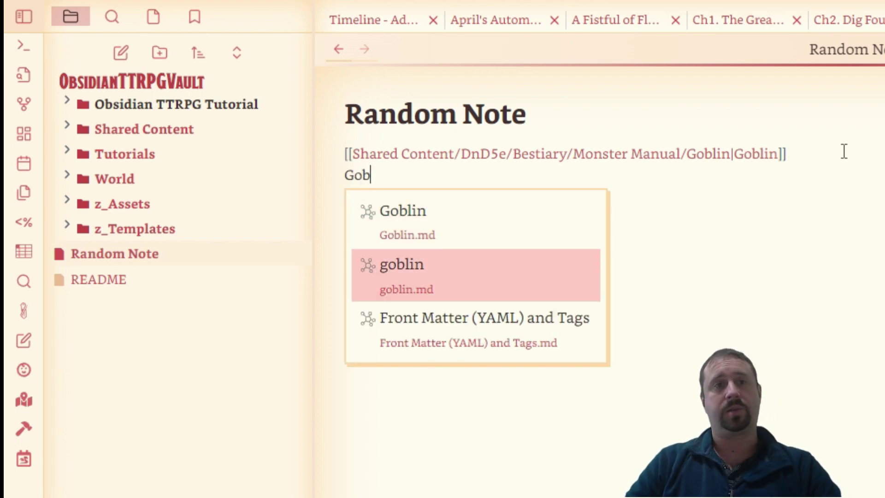
key(Up)
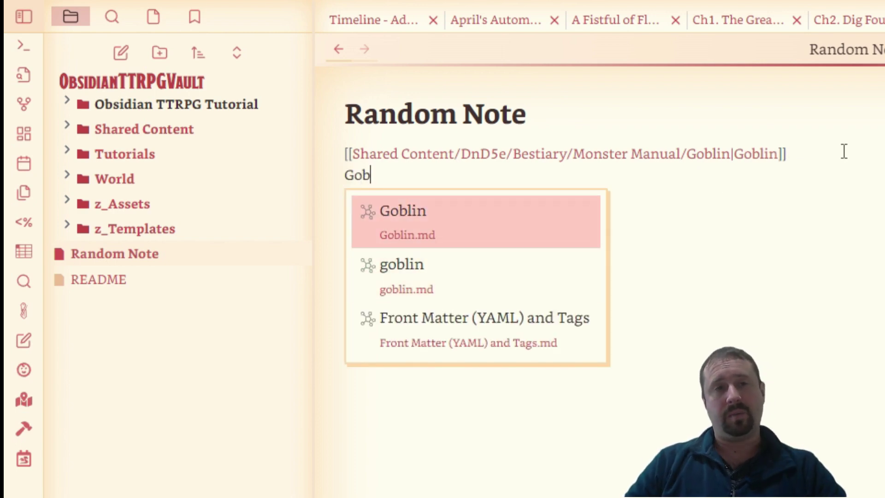
key(Down)
key(Up)
key(Down)
key(Up)
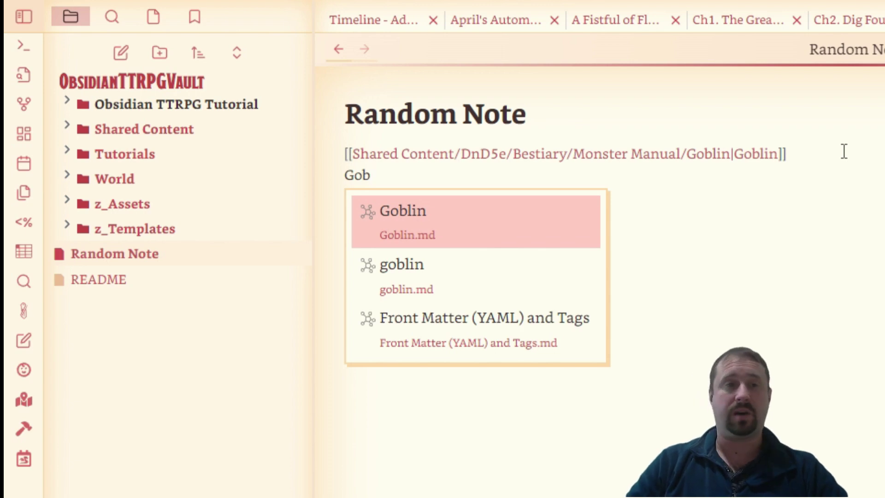
key(Down)
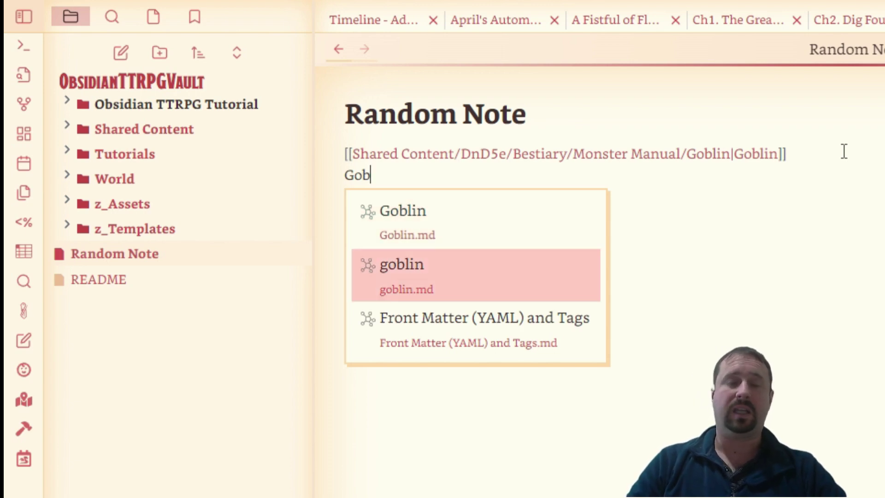
key(Return)
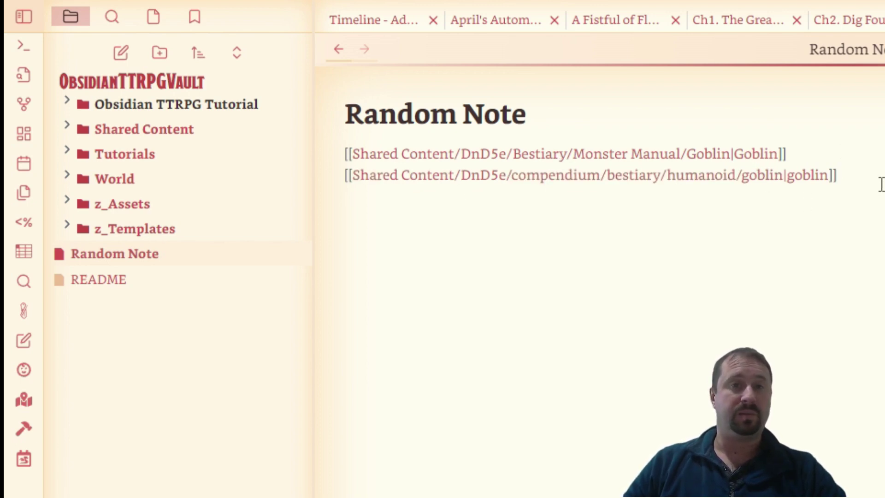
drag(880, 184, 341, 153)
click(776, 251)
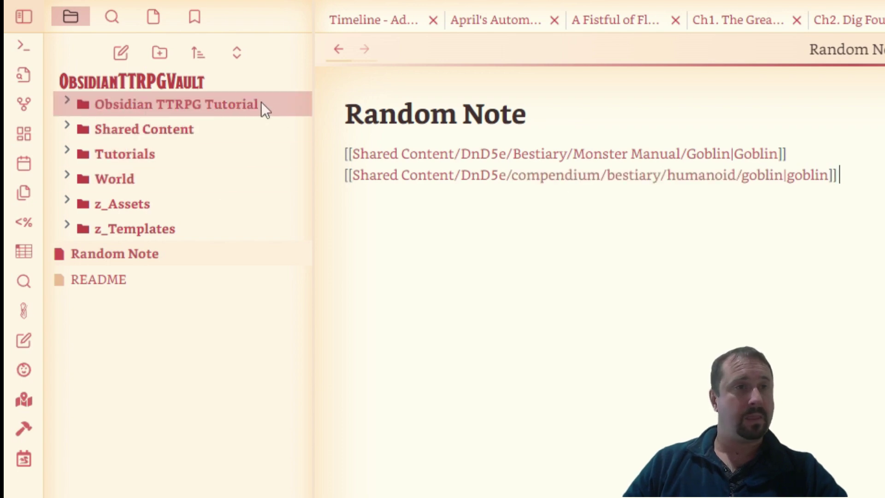
Browse Shared Content > Pathfinder 2e > Bestiary folders to look through the creature notes.
click(208, 132)
click(222, 184)
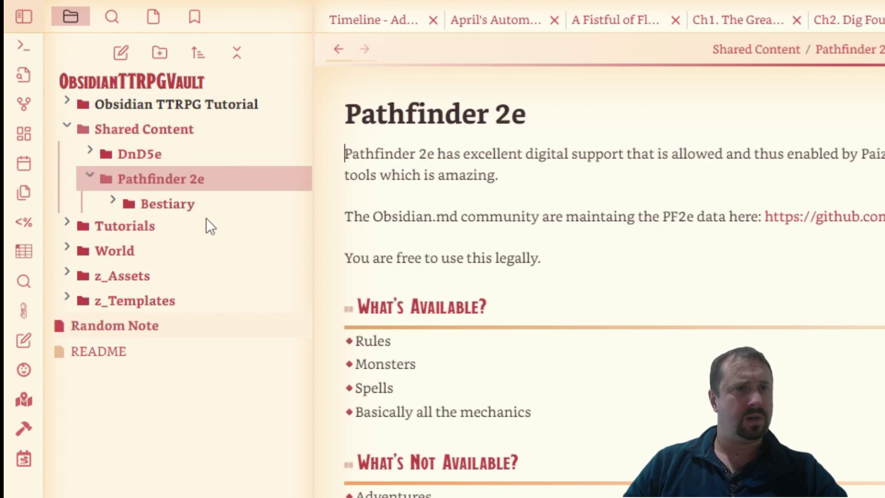
click(209, 202)
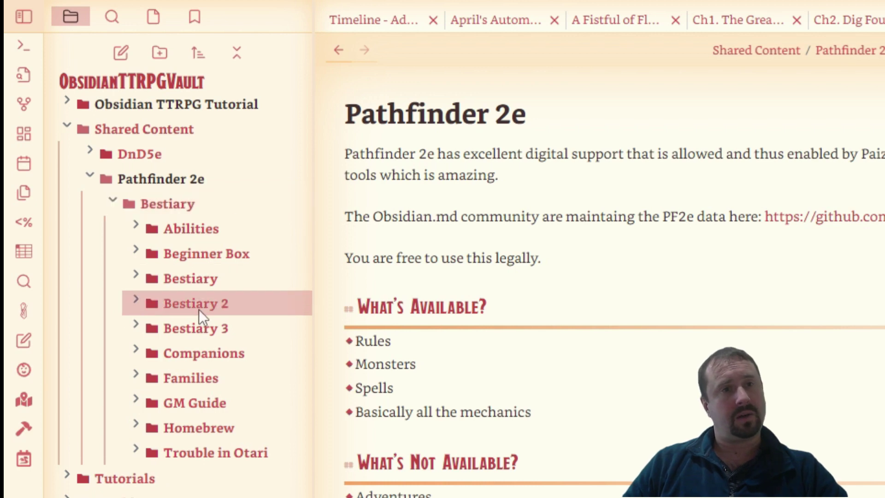
click(237, 278)
scroll(212, 425, down, 10)
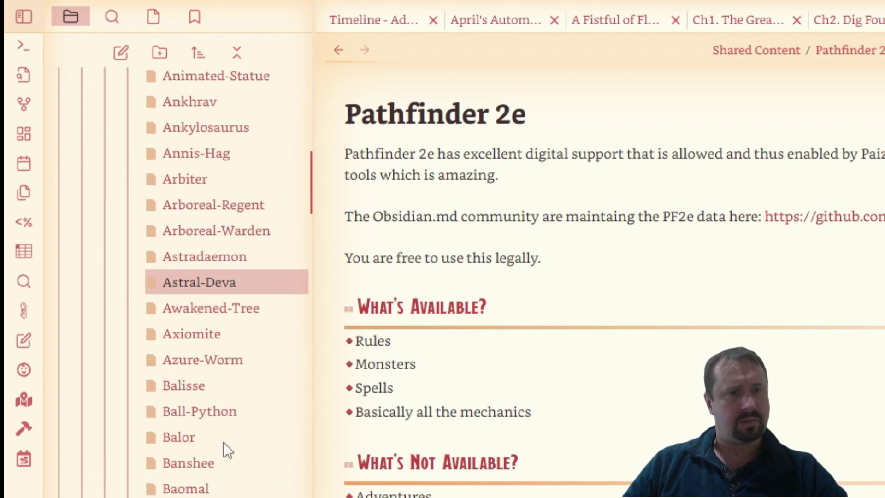
scroll(226, 443, down, 20)
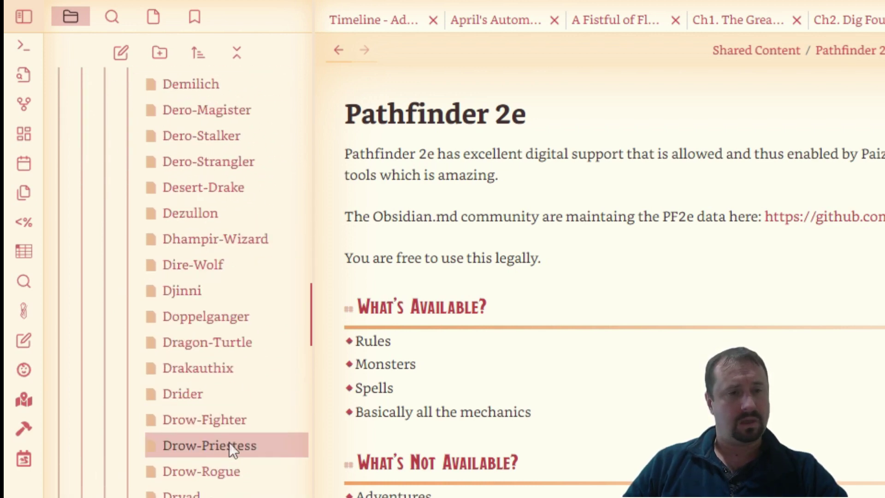
scroll(229, 442, down, 20)
scroll(233, 458, down, 5)
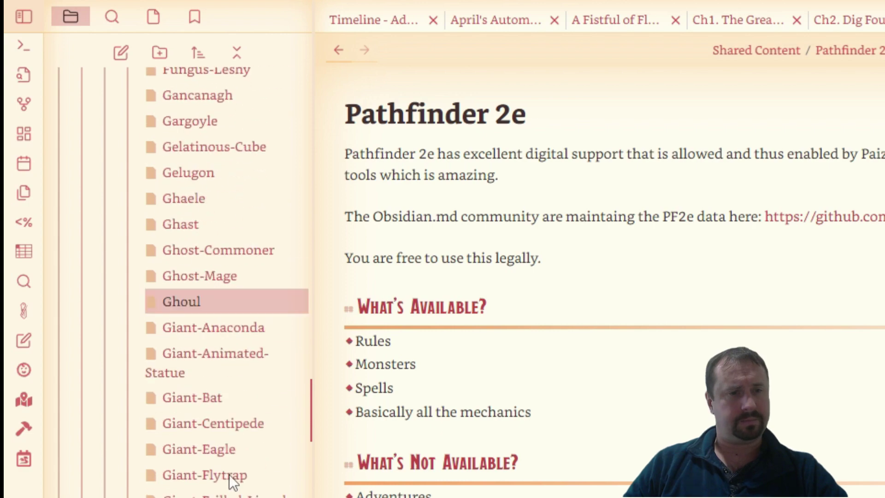
scroll(229, 474, down, 5)
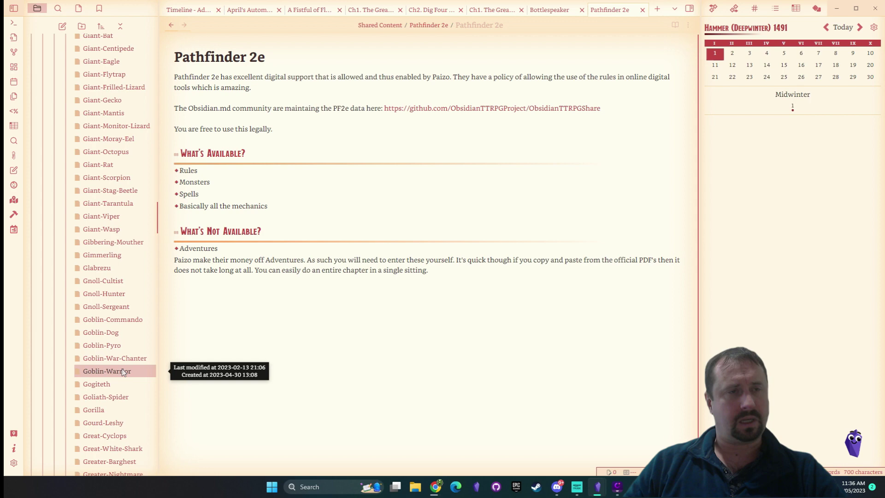
Back in Random Note, add a third line linking to the Goblin-Dog note.
click(170, 26)
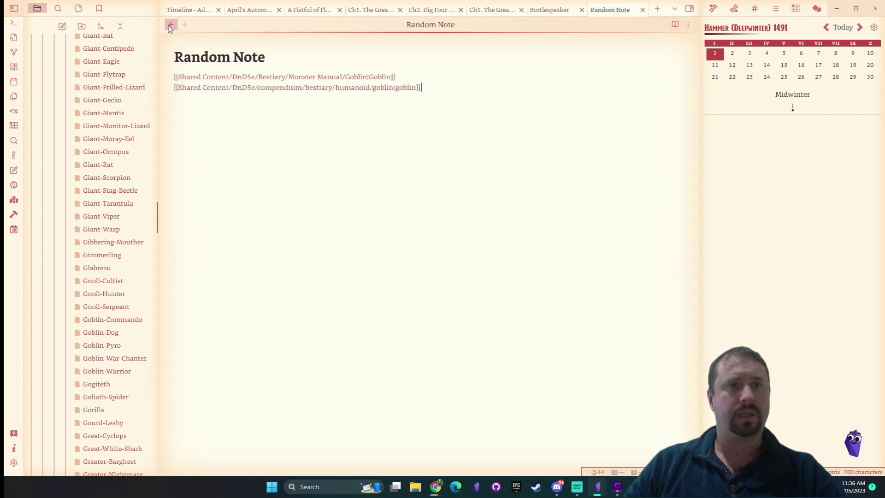
click(425, 85)
key(Return)
text(G)
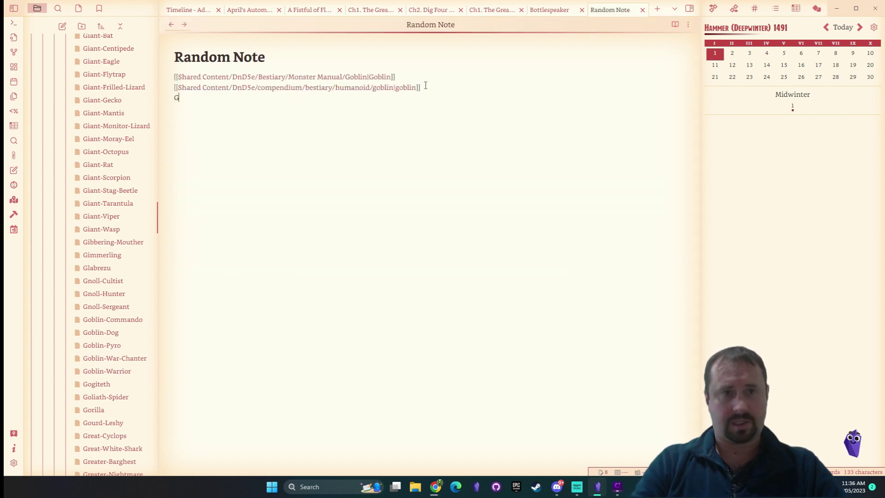
text(ob)
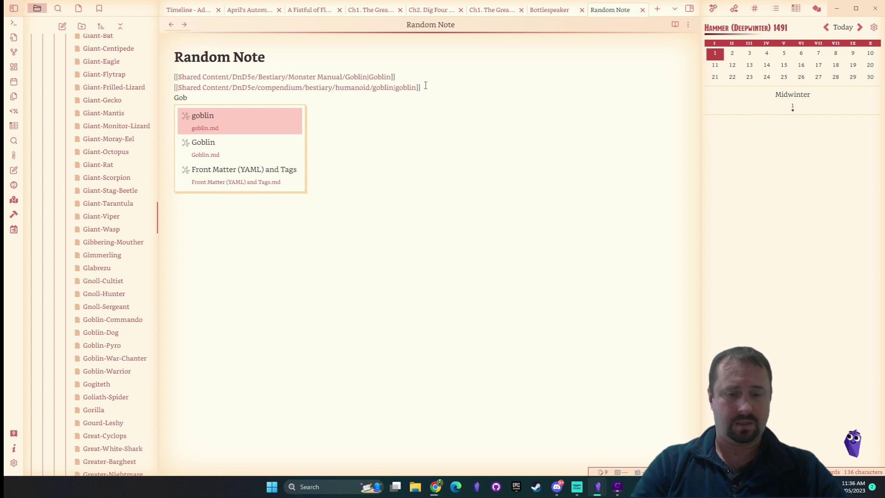
text(lin)
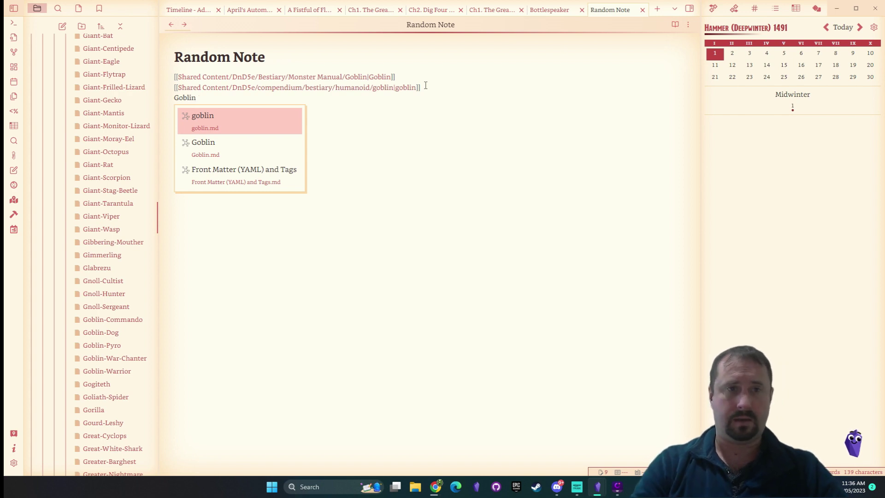
text(-)
key(Down)
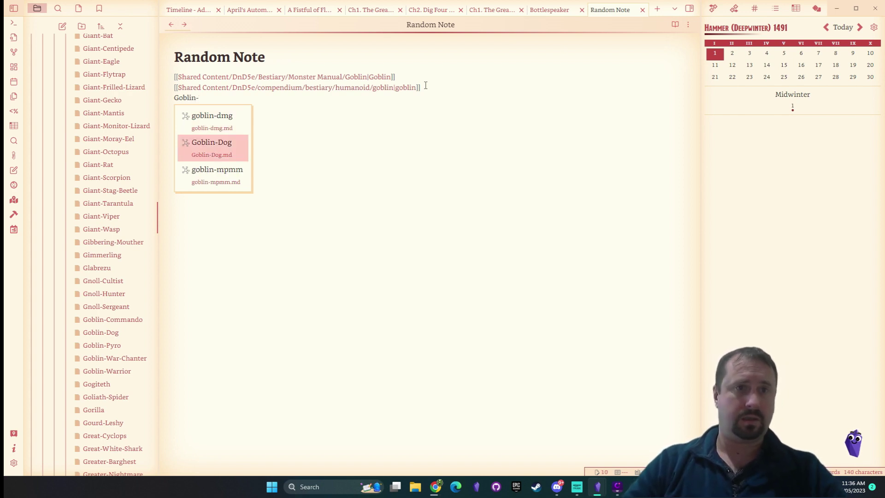
key(Return)
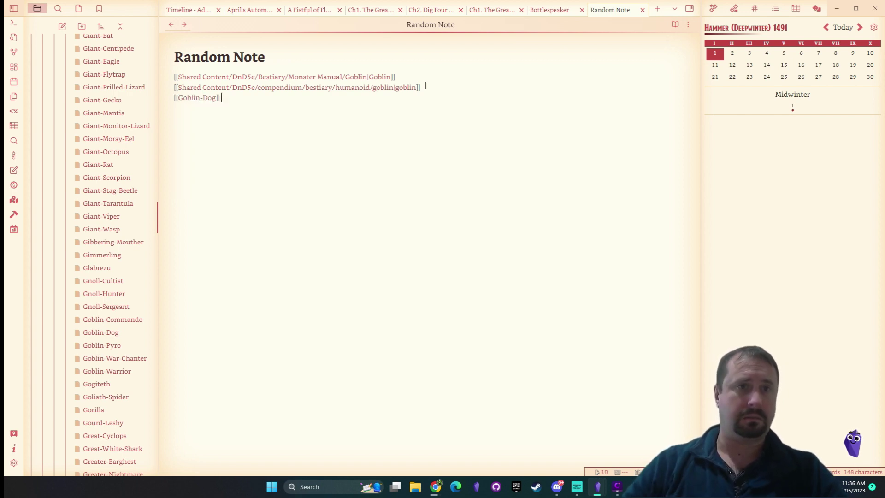
Check the three links rendered in reading view, then return to source editing.
click(676, 24)
mouse_move(193, 102)
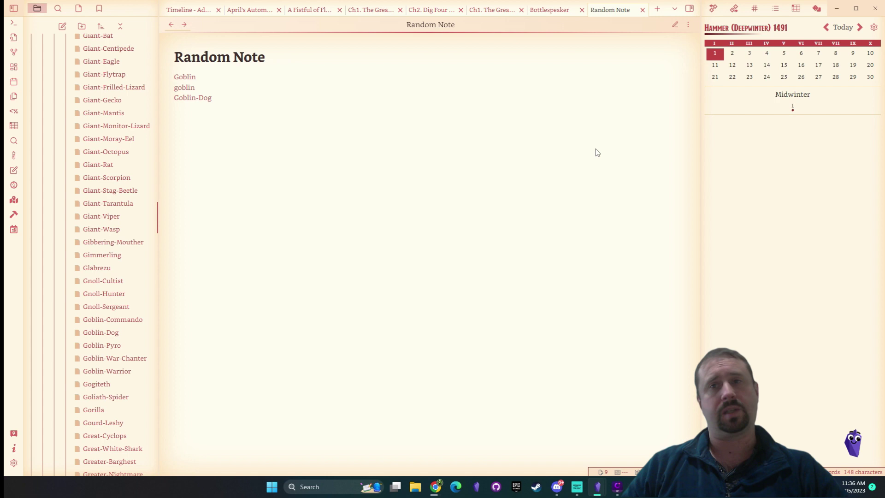
click(675, 24)
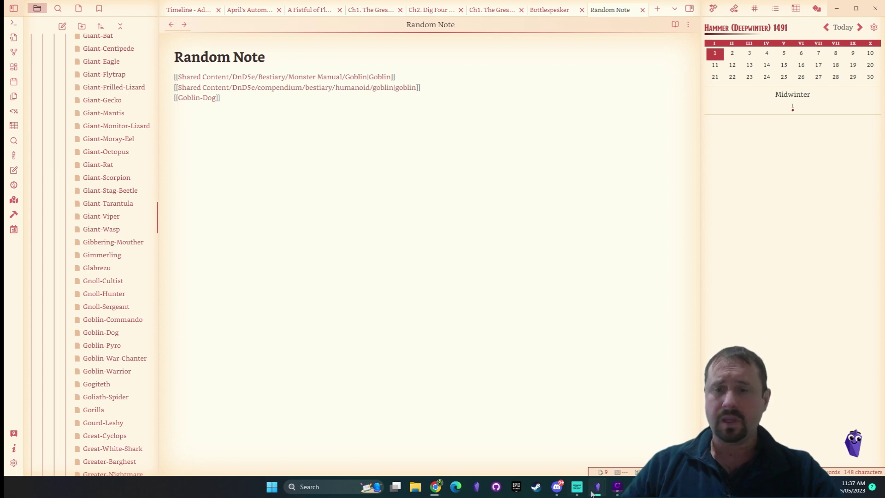
Bring the Deadly Depth Inn vault window forward and collapse all folders in the file tree.
mouse_move(597, 479)
click(518, 415)
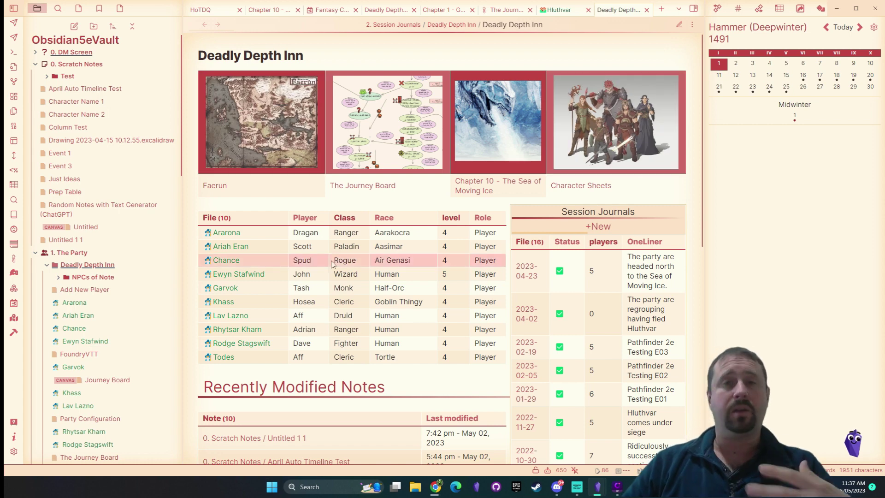
scroll(110, 192, down, 3)
scroll(109, 194, up, 3)
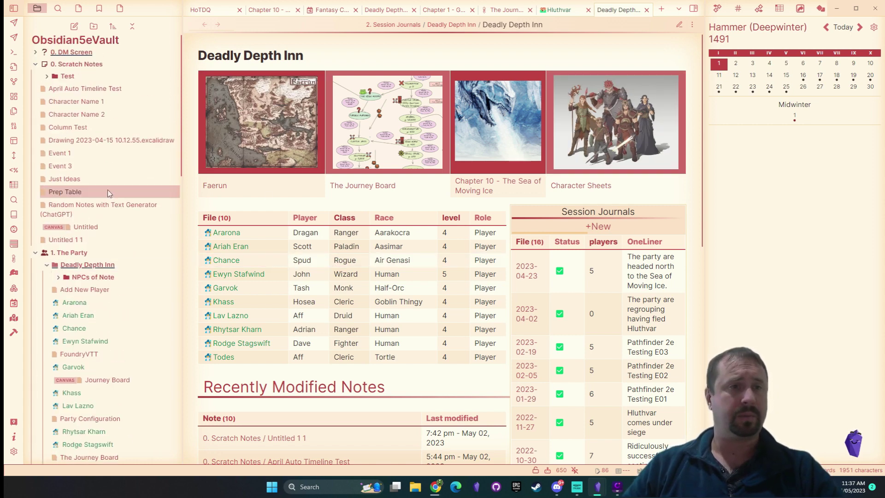
click(132, 27)
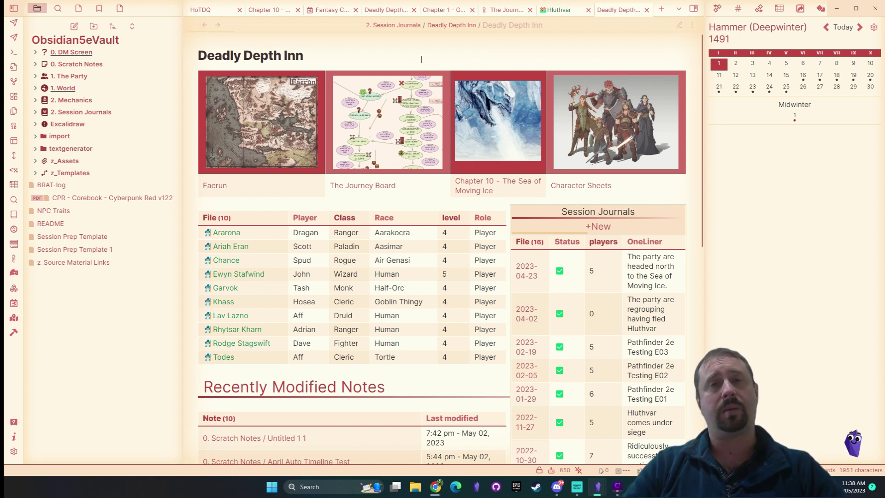
Expand 1. The Party, glance at Deadly Depth Inn, then open the Family Party overview note.
click(125, 74)
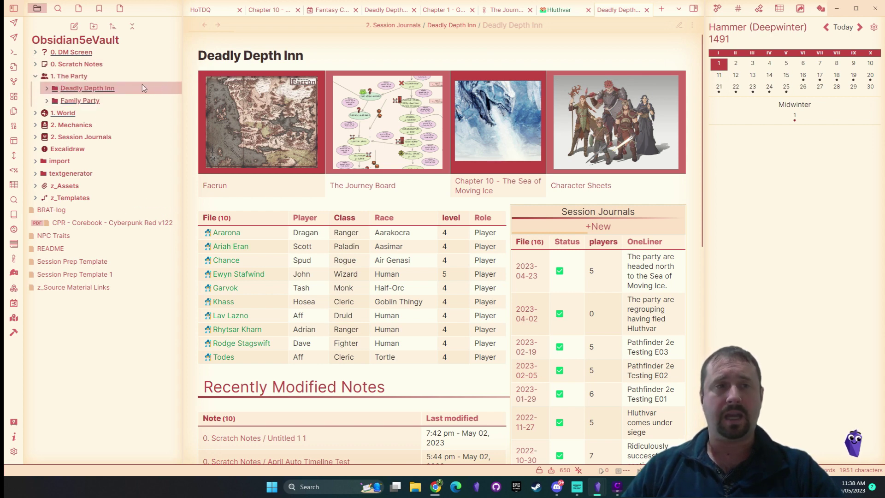
click(129, 88)
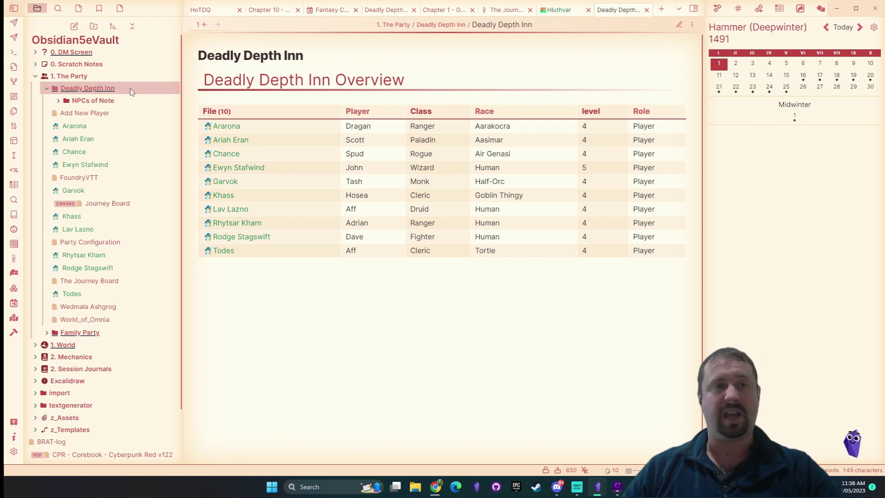
click(130, 87)
click(126, 100)
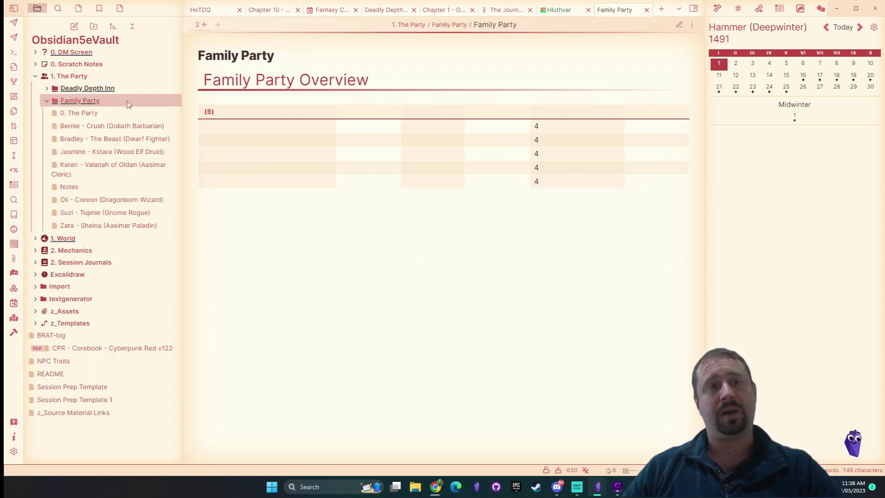
click(127, 101)
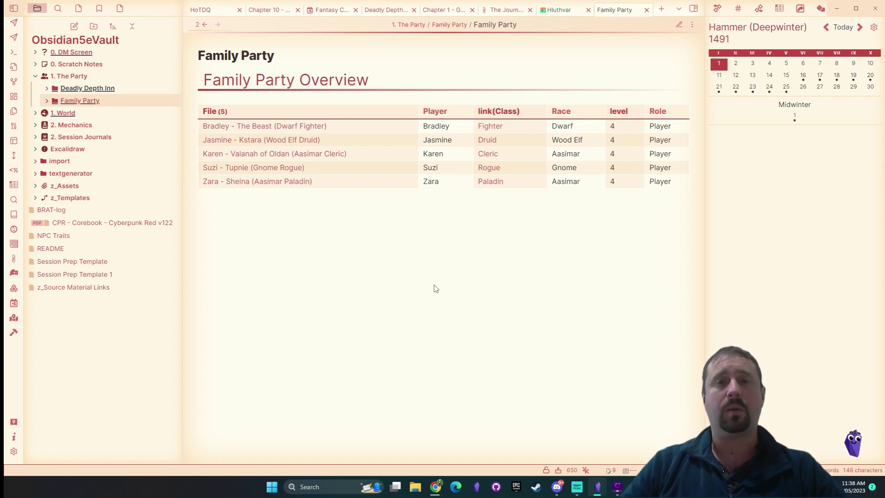
Open the Deadly Depth Inn folder note, then a new tab showing the campaign dashboard.
click(126, 89)
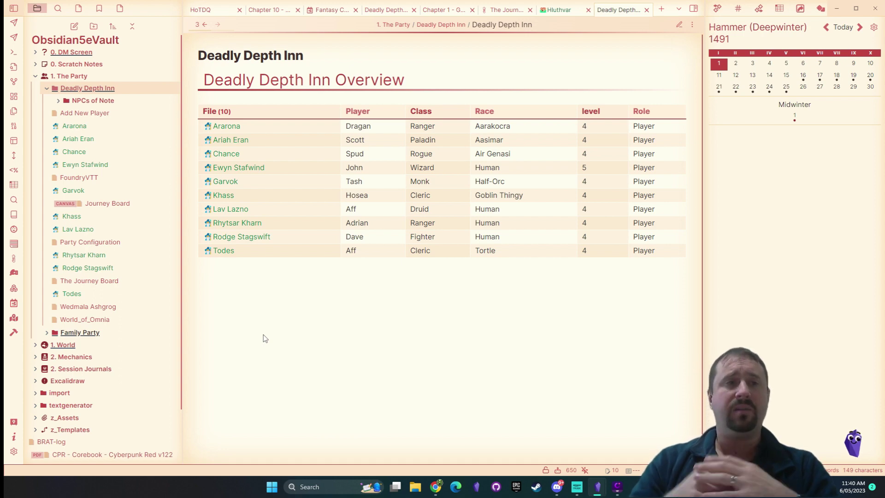
click(662, 9)
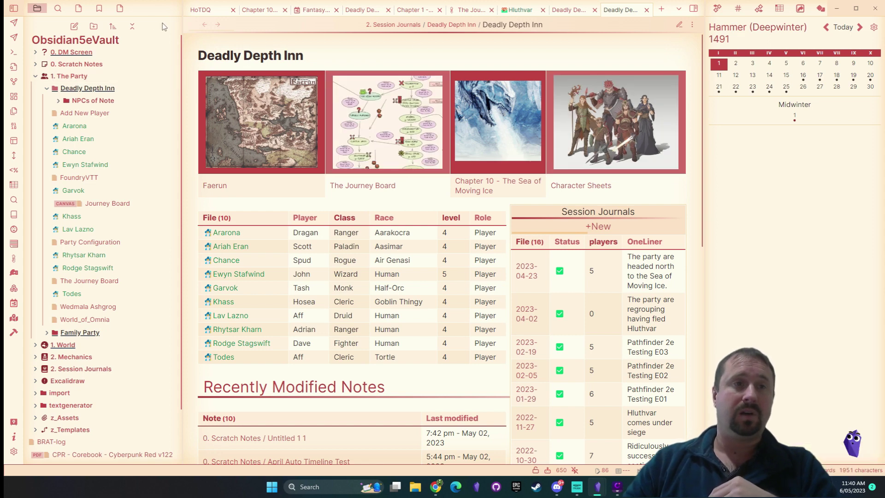
Collapse the tree, open the FR note under 1. World after viewing Faerun, and expand 2. Mechanics.
click(132, 26)
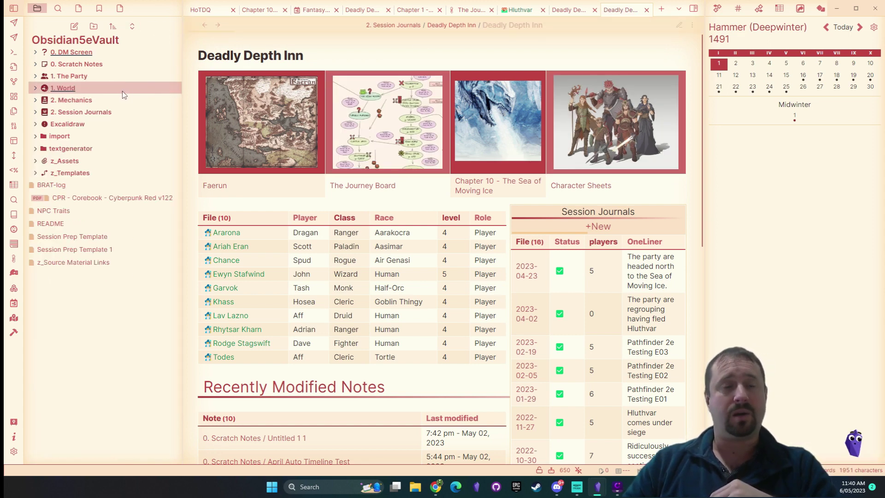
click(120, 90)
click(91, 126)
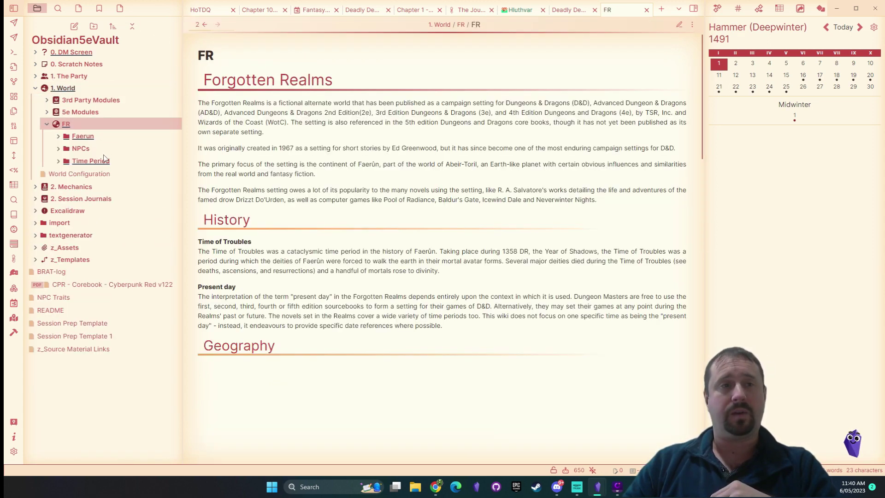
click(106, 136)
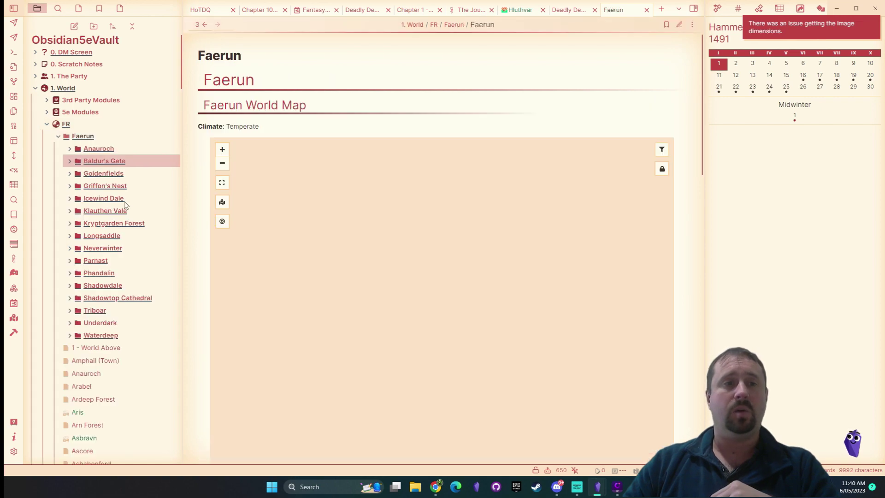
scroll(120, 323, down, 20)
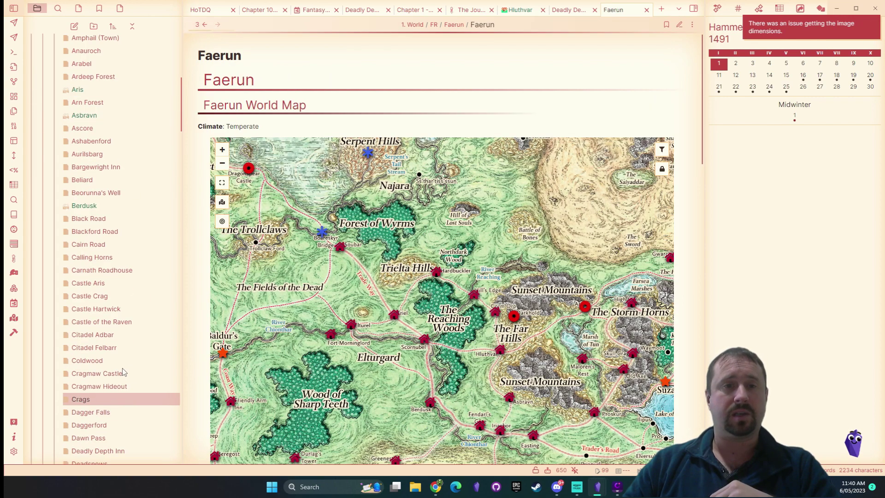
scroll(115, 299, up, 20)
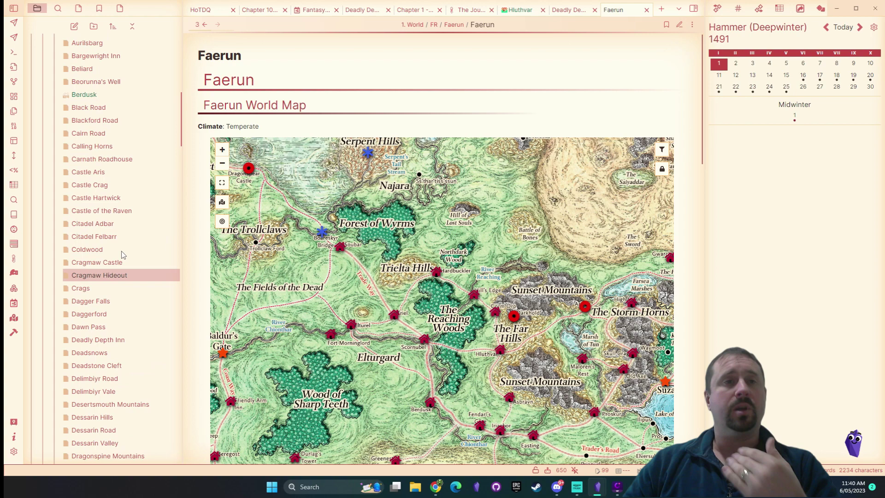
scroll(137, 83, up, 1)
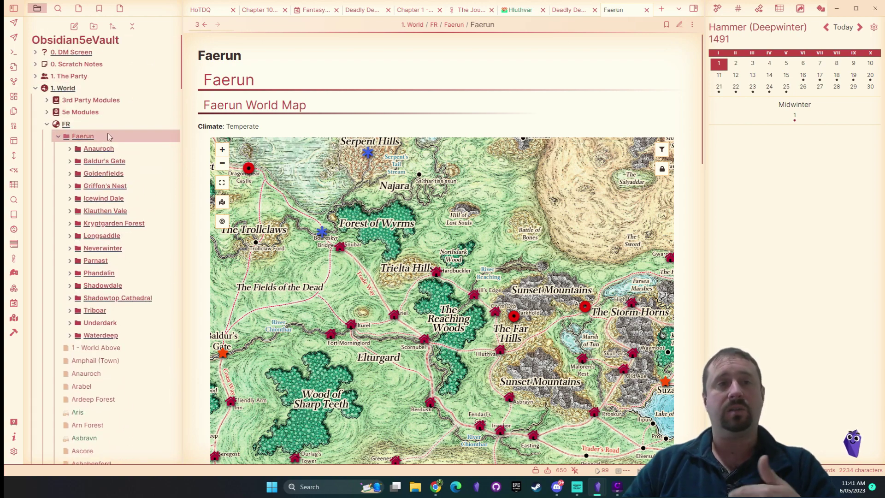
click(98, 126)
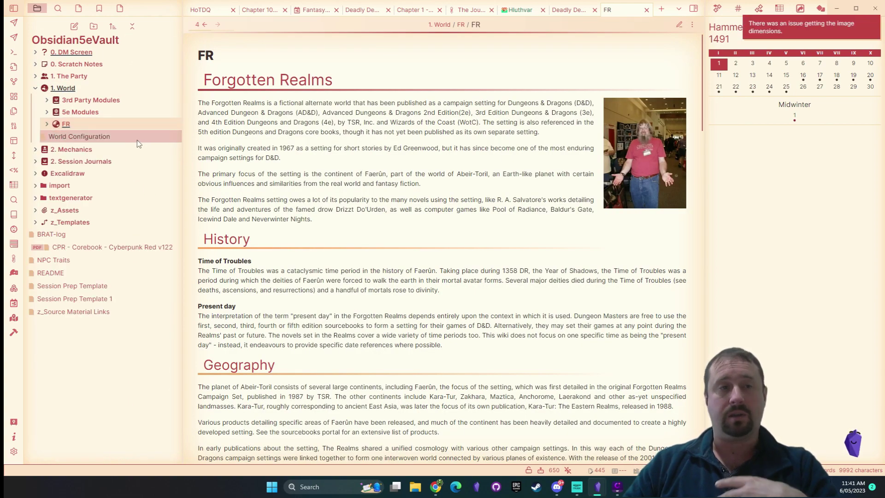
click(130, 153)
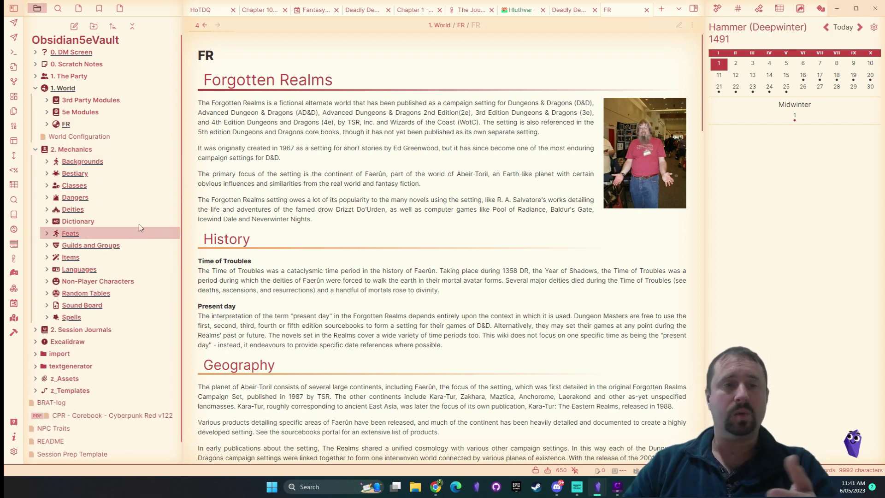
Collapse the 2. Mechanics folder, keeping the FR Forgotten Realms note in view.
click(126, 151)
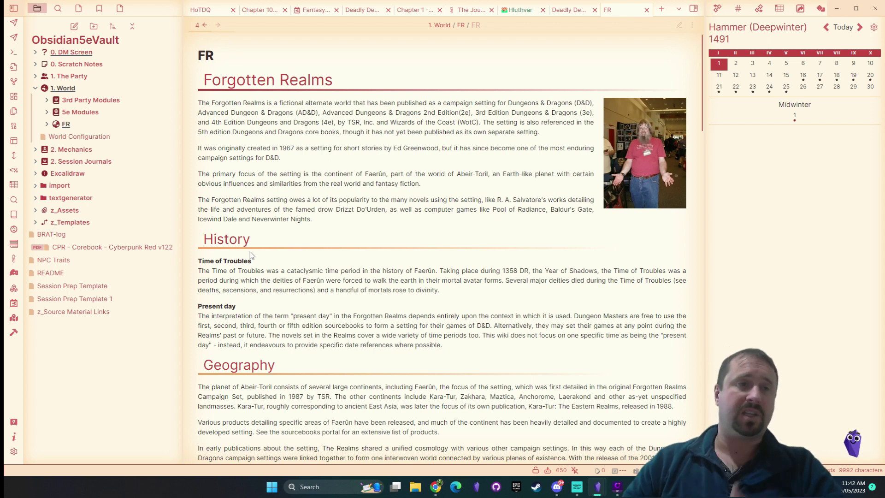
Check the Deadly Depth Inn party overview, then open its dashboard under 2. Session Journals.
click(120, 76)
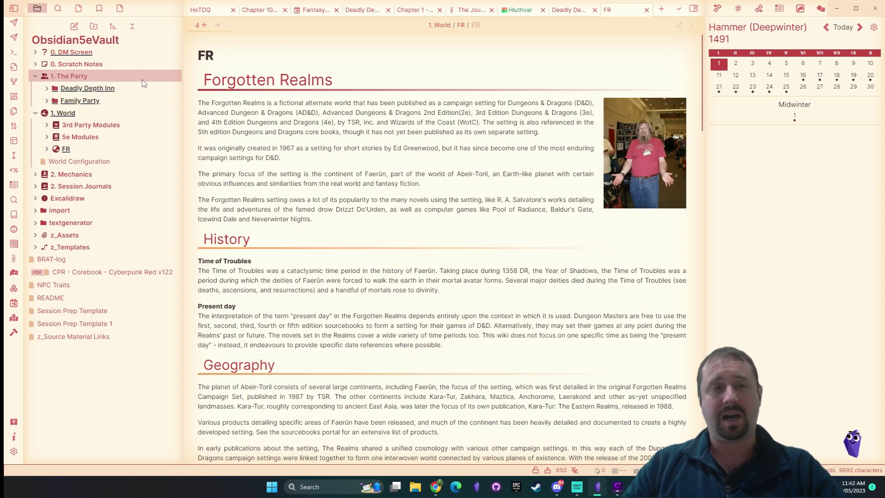
click(154, 89)
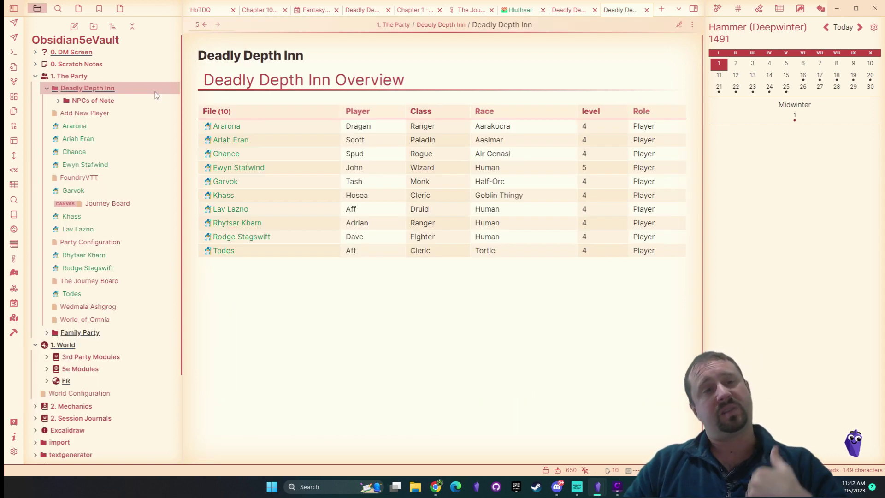
click(121, 88)
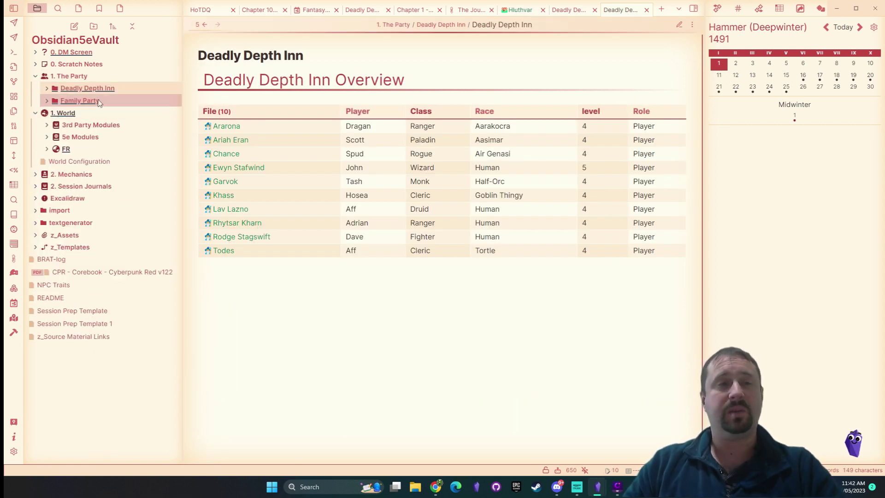
click(123, 187)
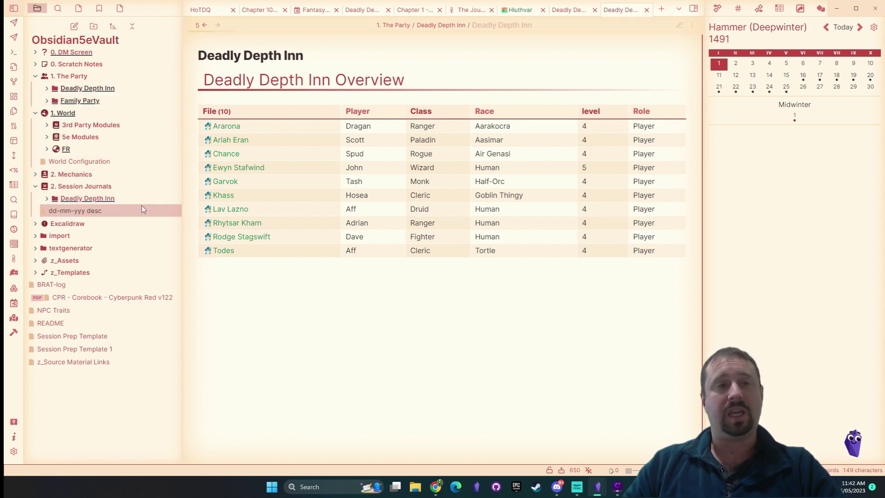
click(138, 198)
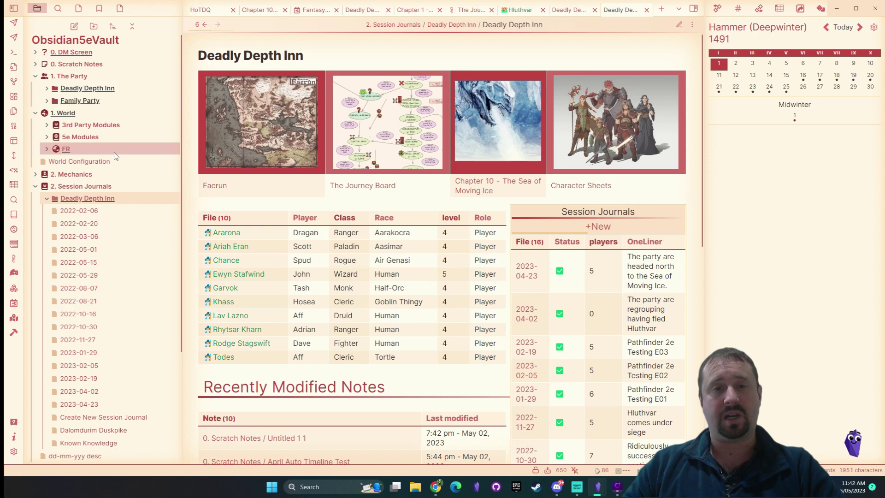
Open the 2023-04-23 Deadly Depth Inn session journal and read through its 'Heading North' recap.
click(92, 404)
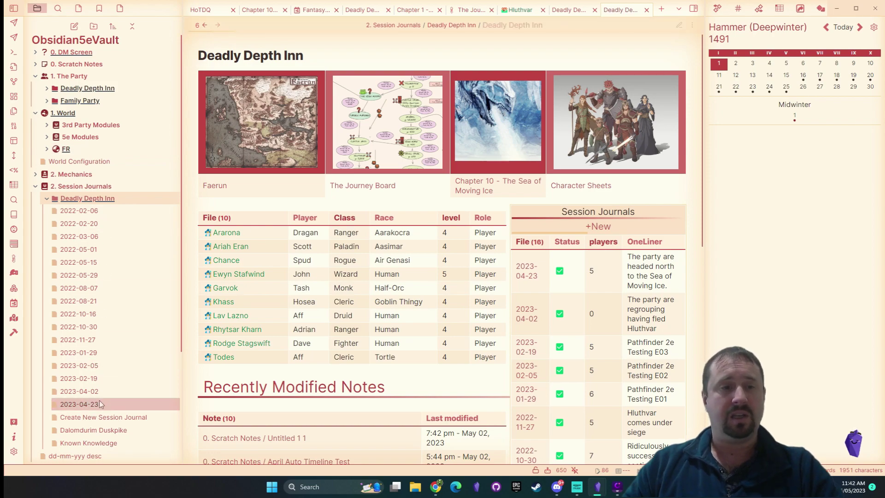
scroll(465, 174, down, 20)
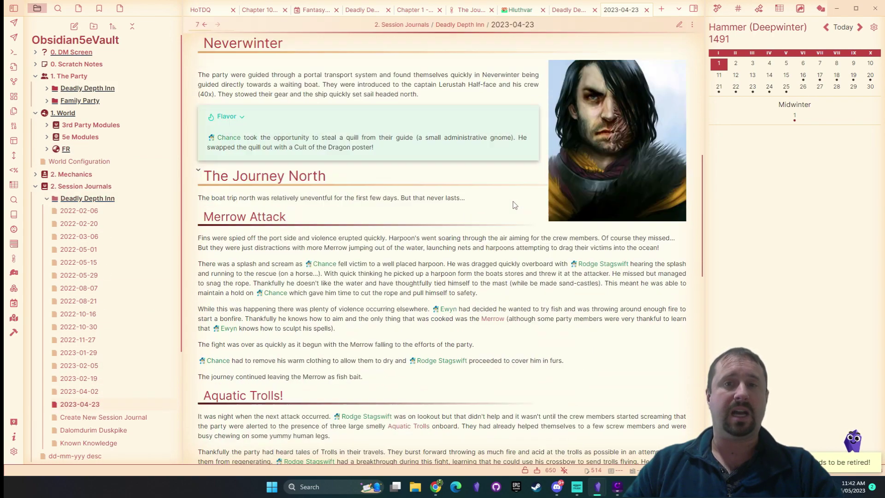
scroll(496, 232, down, 5)
scroll(476, 249, up, 20)
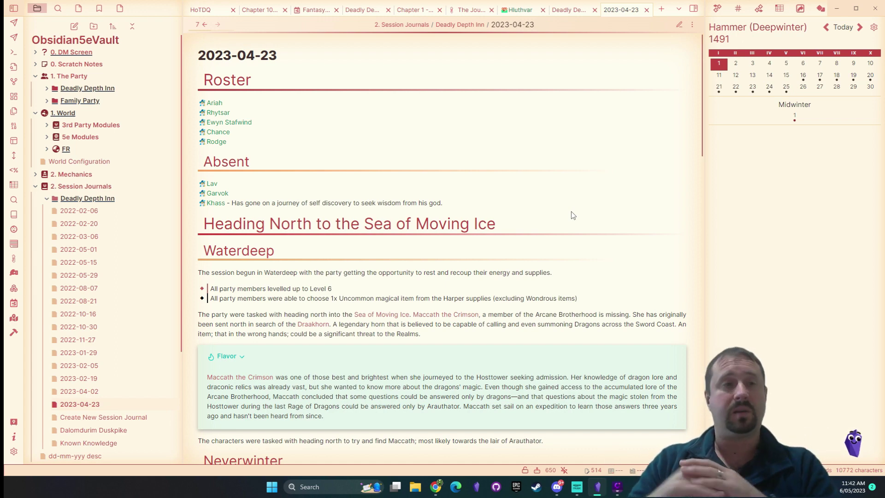
scroll(377, 221, down, 1)
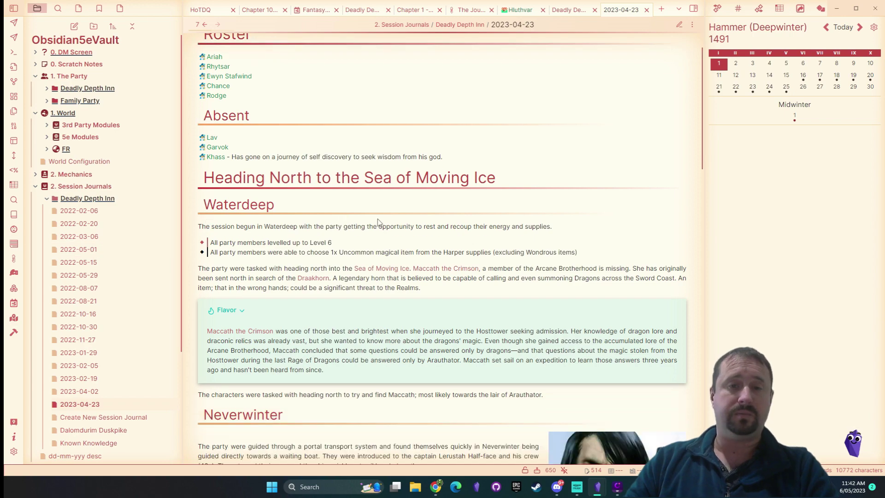
scroll(377, 221, down, 7)
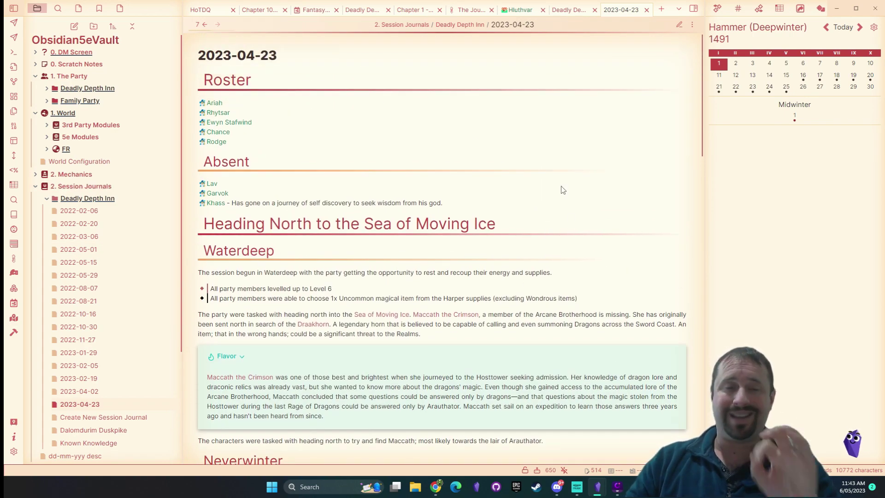
scroll(502, 187, down, 9)
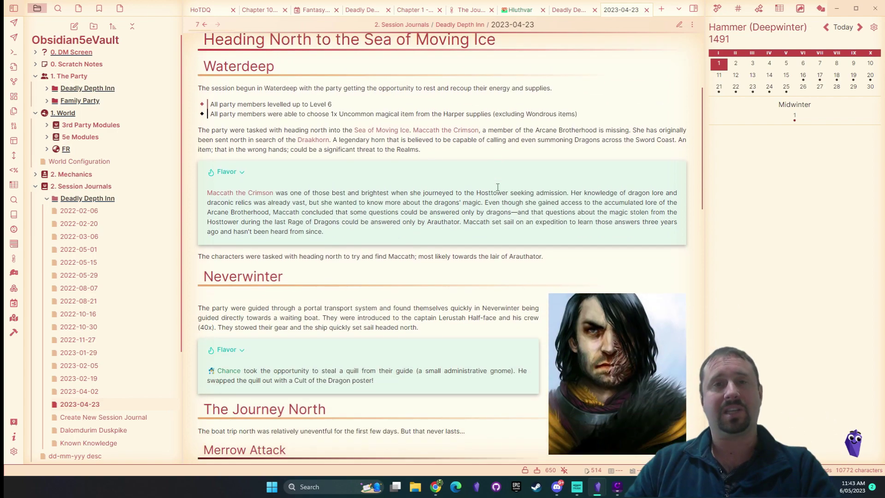
scroll(502, 188, up, 9)
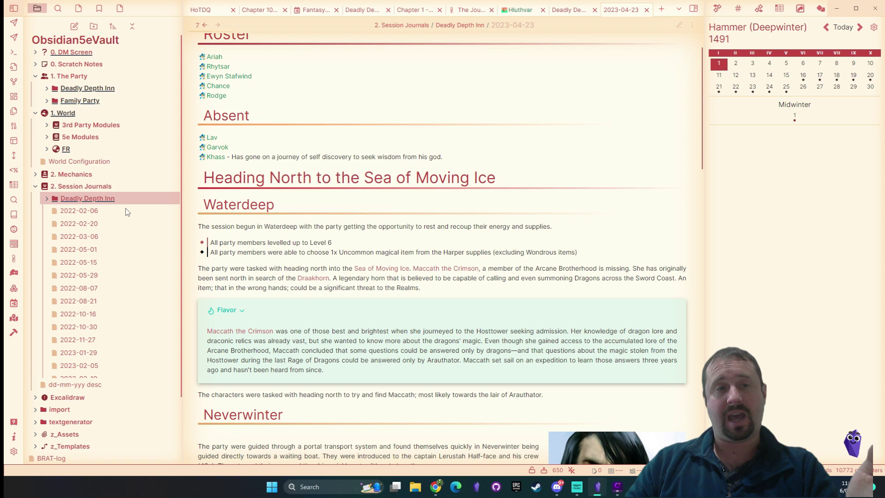
Return to the Deadly Depth Inn campaign dashboard, then bring Discord to the front.
click(124, 198)
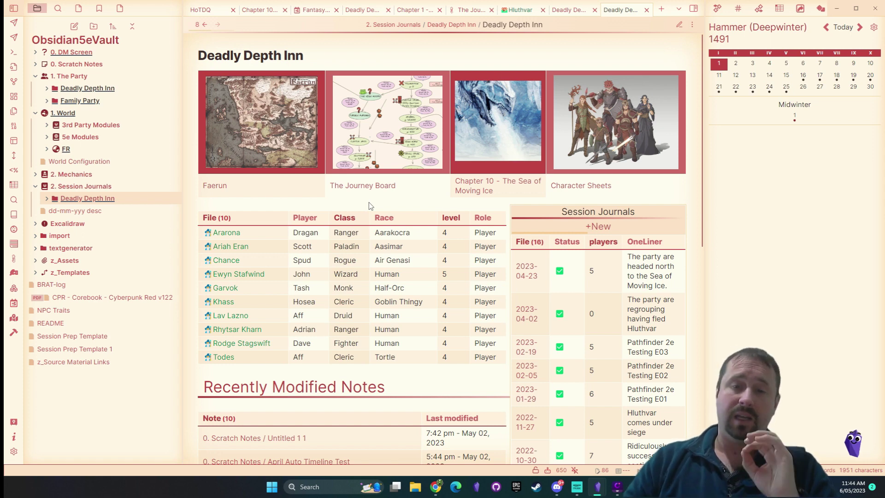
click(557, 486)
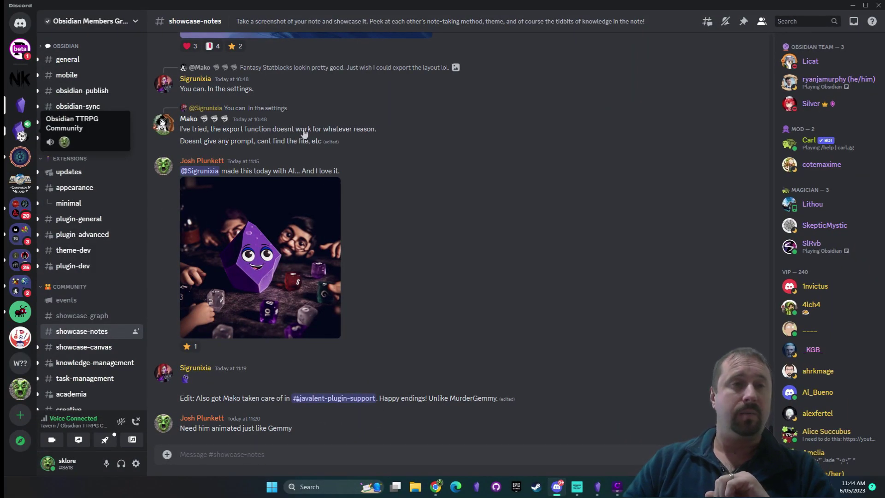
Switch to the Obsidian TTRPG Community server and open its obsidian-support forum.
click(19, 134)
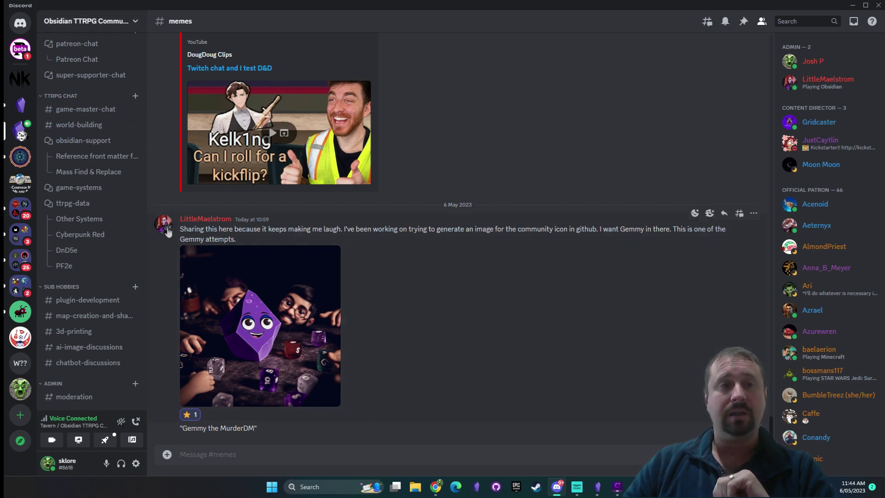
scroll(117, 77, up, 7)
scroll(111, 74, down, 5)
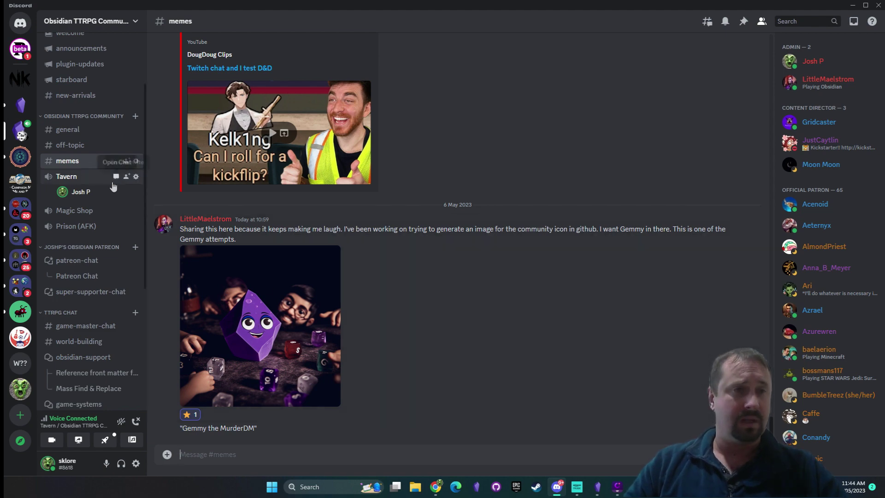
scroll(73, 158, down, 8)
scroll(137, 124, up, 5)
scroll(132, 129, down, 3)
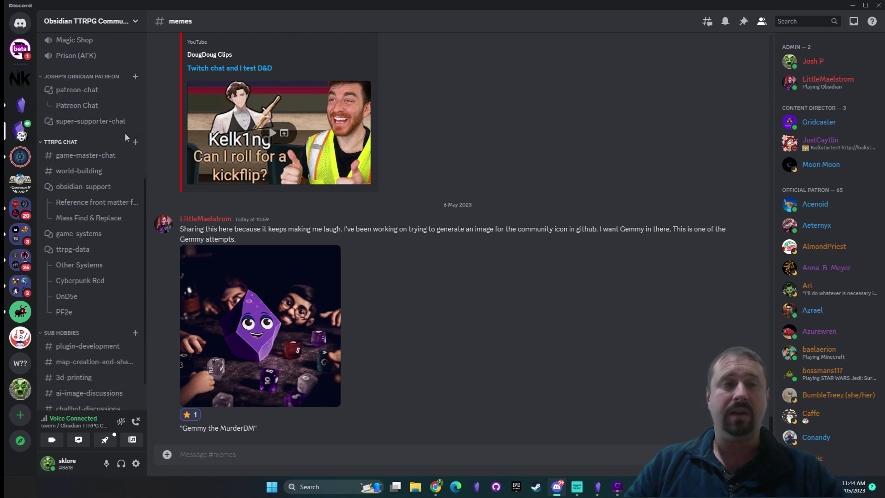
click(83, 186)
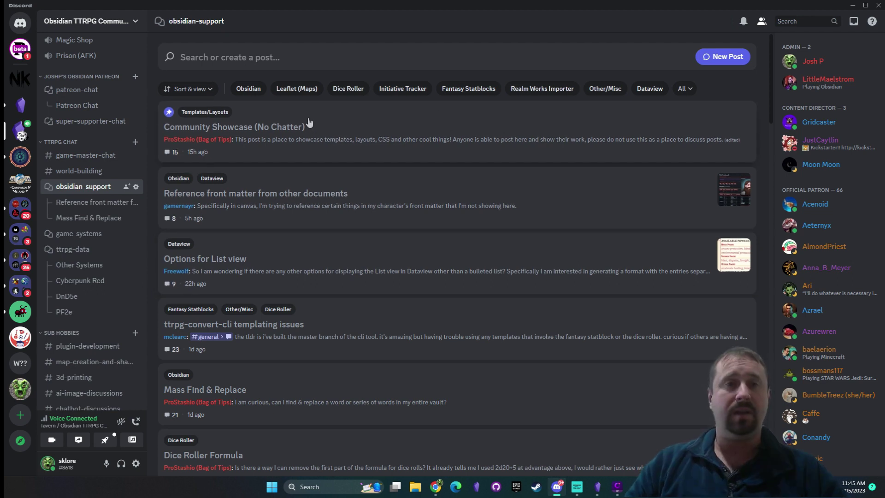
Filter the obsidian-support forum down to the three Fantasy Statblocks posts.
click(399, 89)
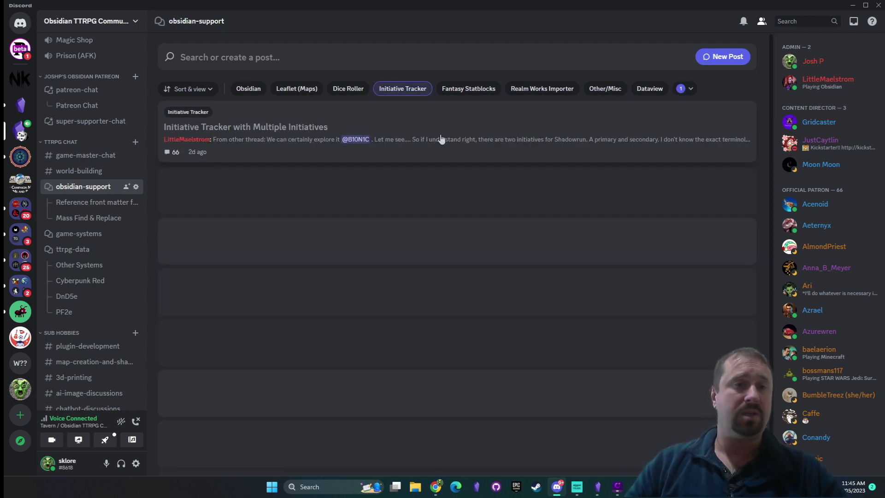
click(475, 89)
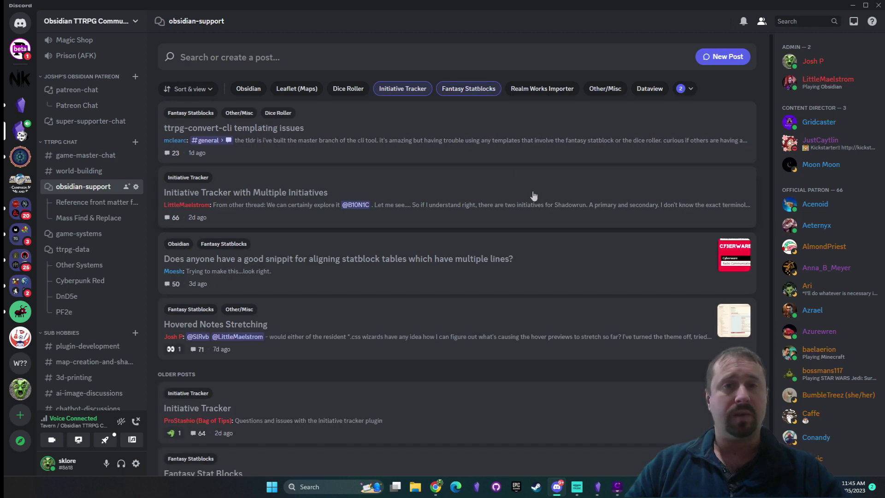
click(403, 88)
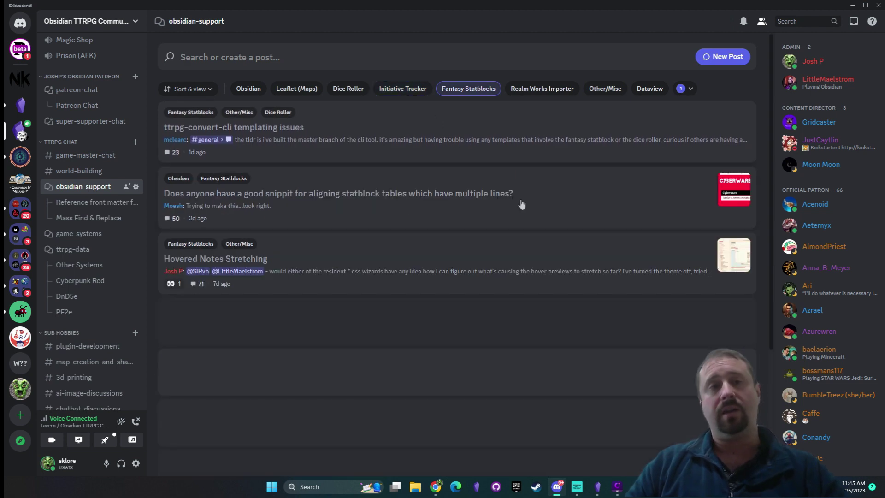